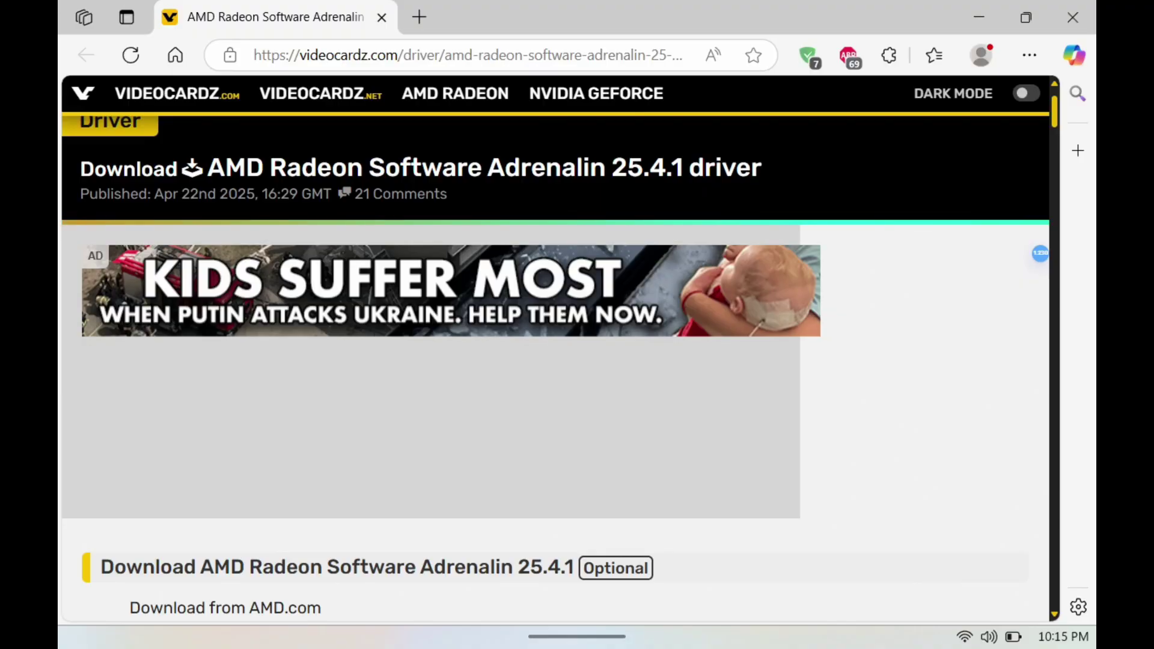
Scroll the VideoCardz Adrenalin 25.4.1 article past the FSR 4 game list and Fixed Issues to Known Issues.
scroll(555, 366, down, 10)
scroll(552, 367, down, 5)
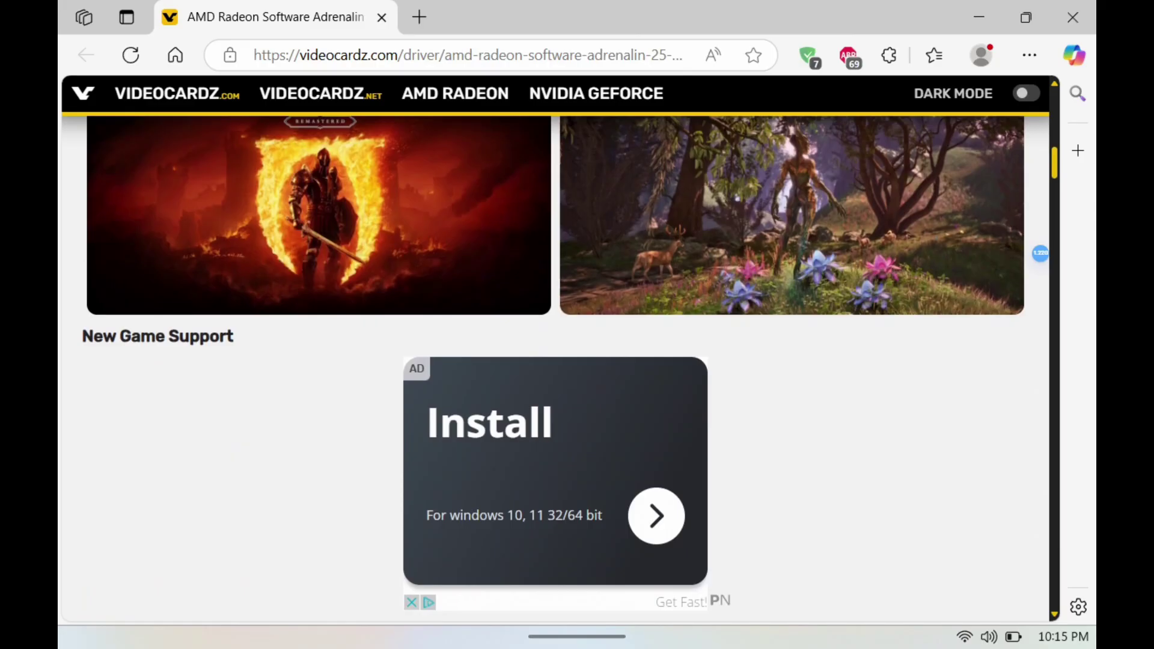
scroll(555, 367, down, 2)
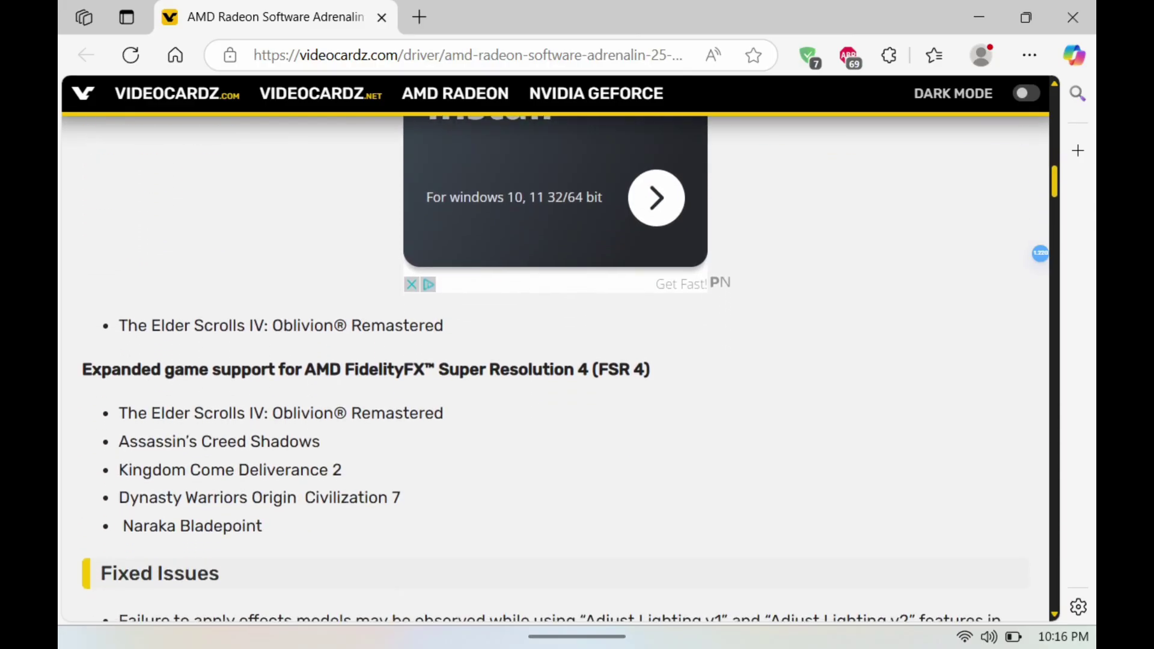
scroll(556, 366, down, 1)
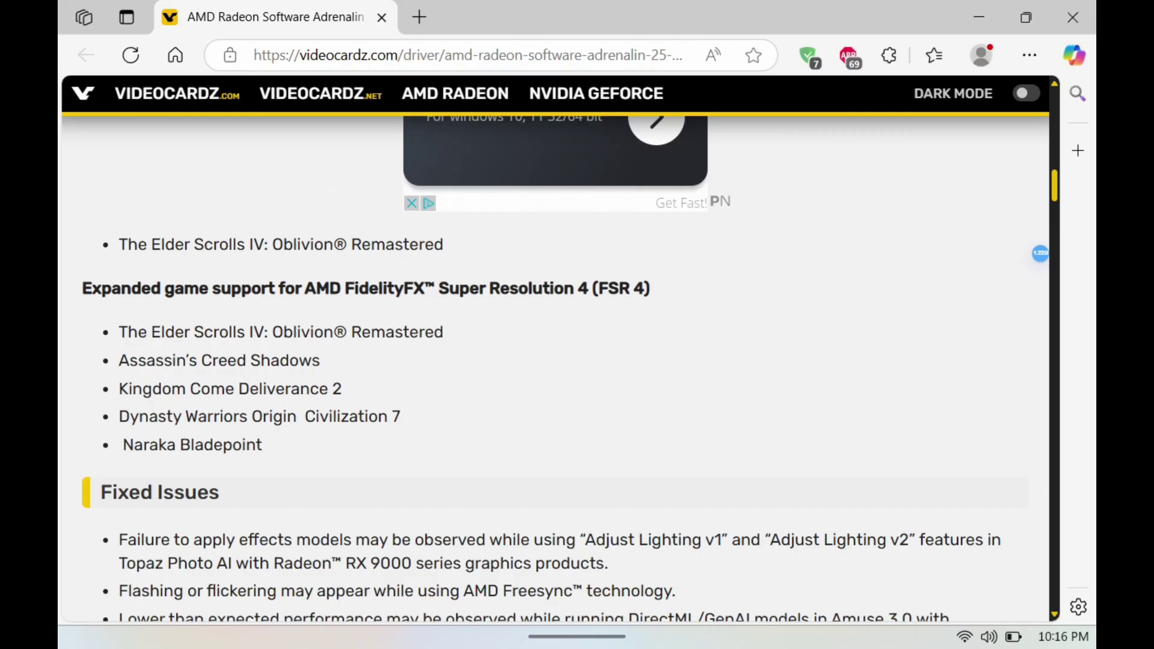
scroll(555, 367, down, 1)
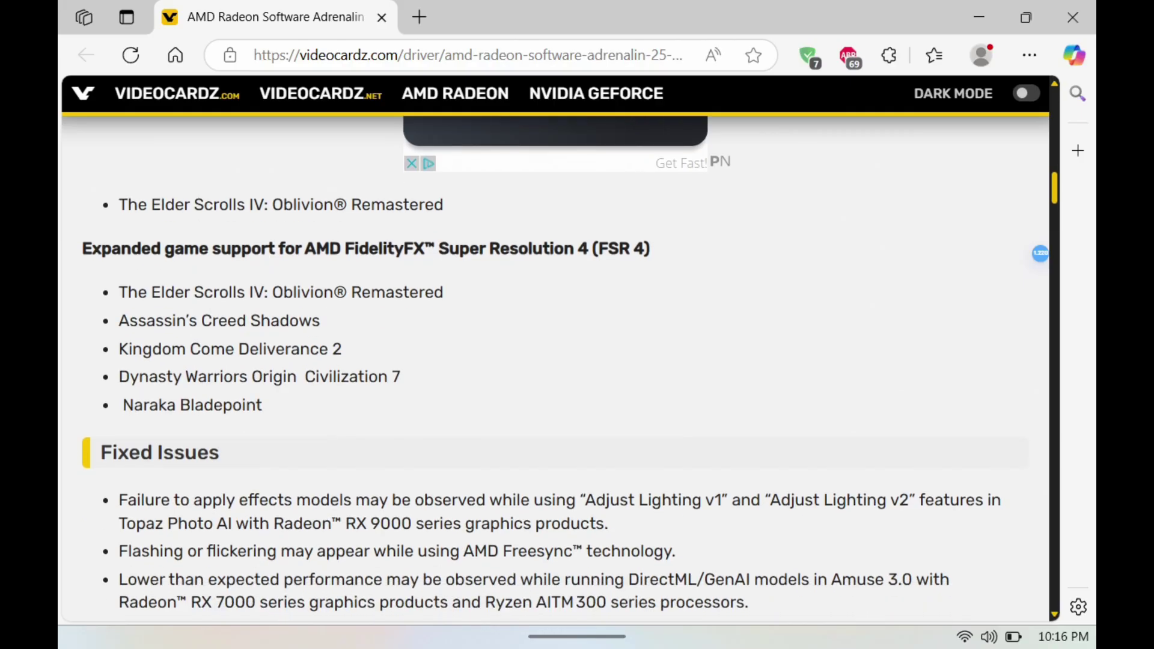
scroll(555, 367, down, 1)
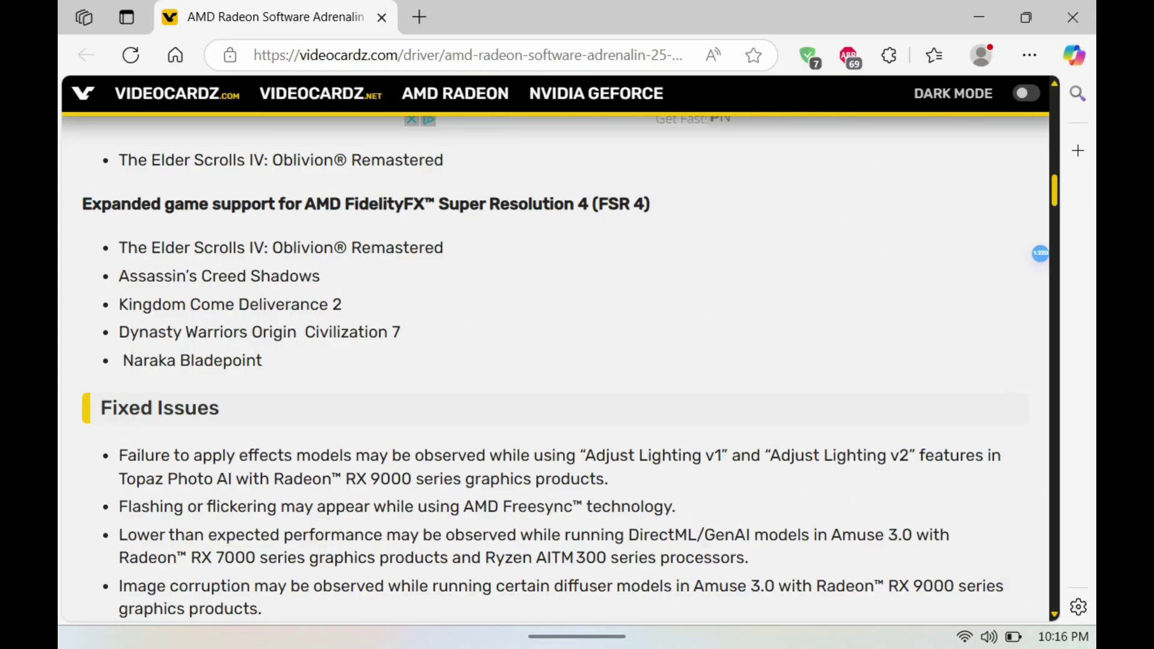
scroll(555, 367, down, 1)
scroll(555, 366, down, 1)
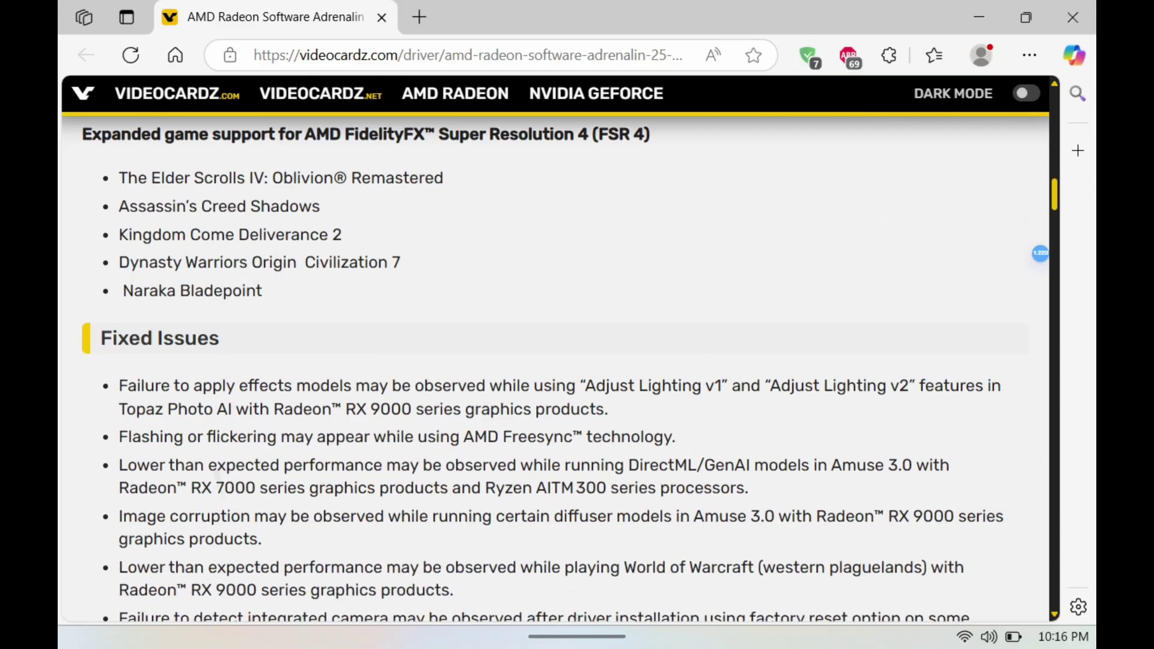
scroll(555, 366, down, 1)
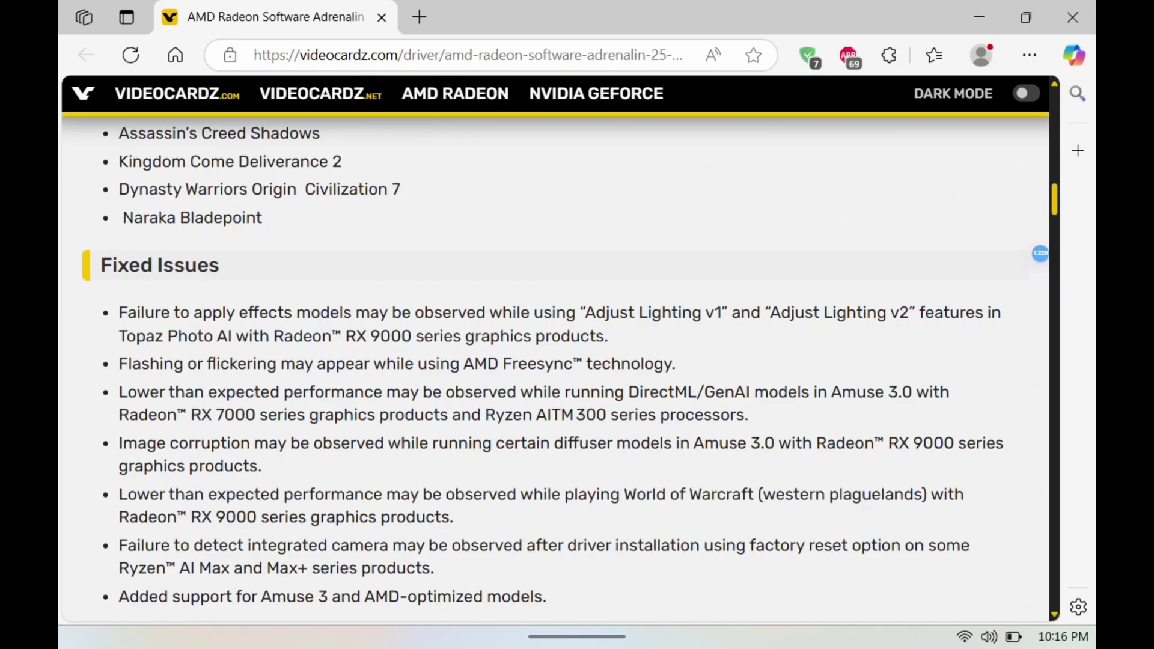
scroll(555, 367, down, 1)
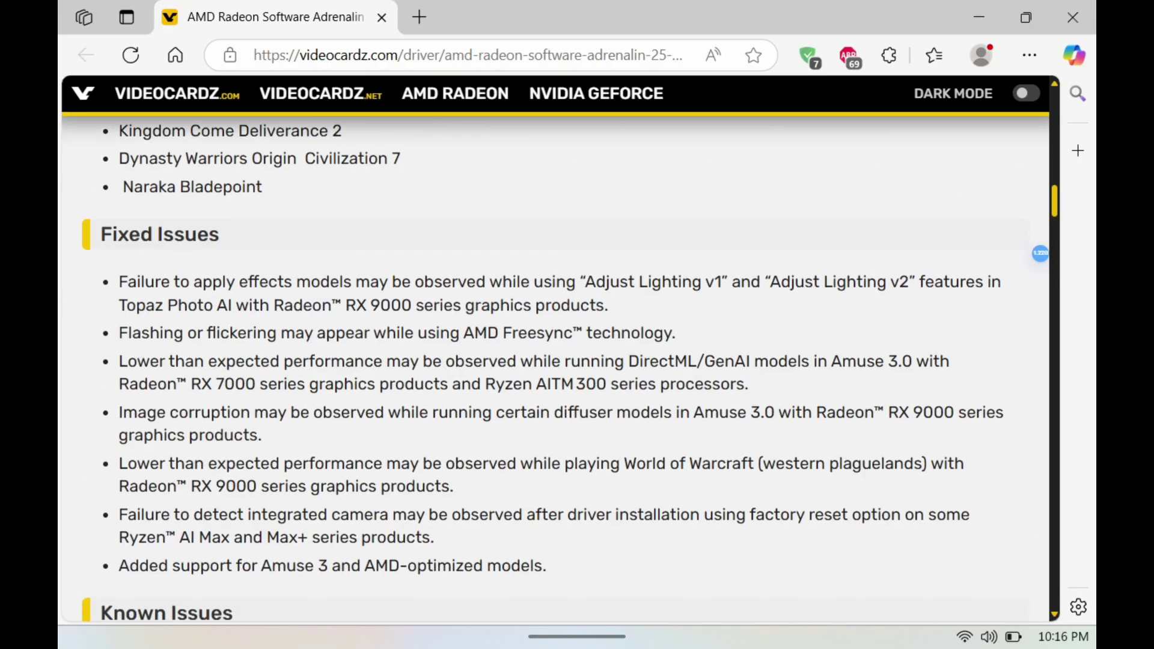
scroll(555, 367, down, 2)
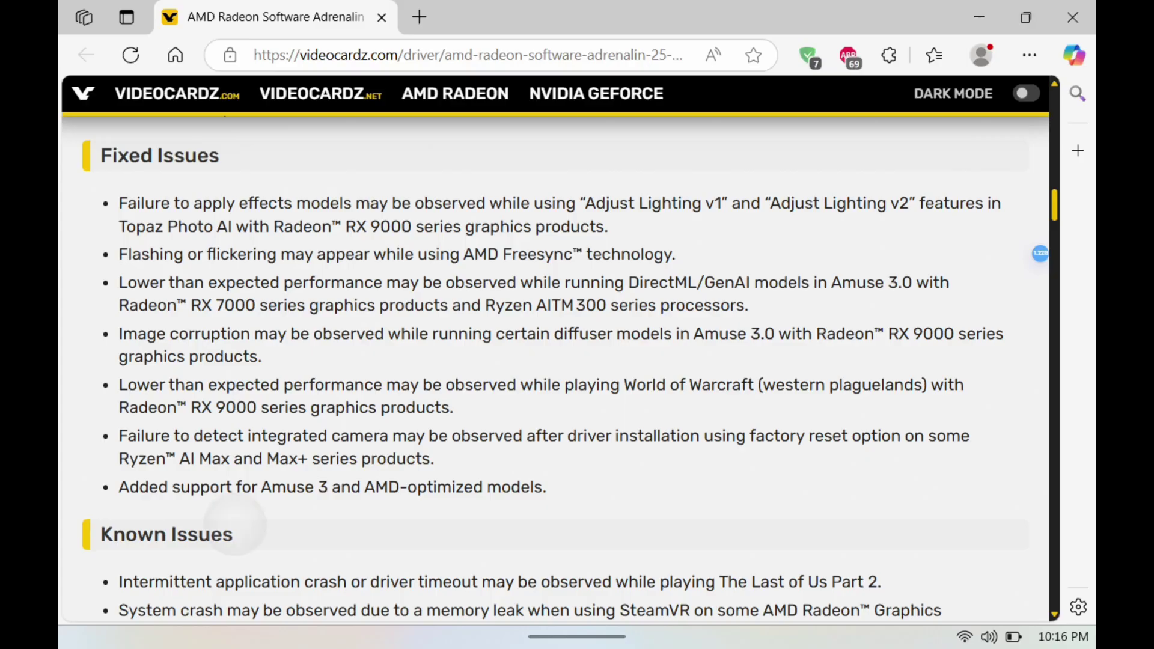
Scroll past Known Issues down to the Package Contents and Product Compatibility table.
scroll(555, 366, down, 1)
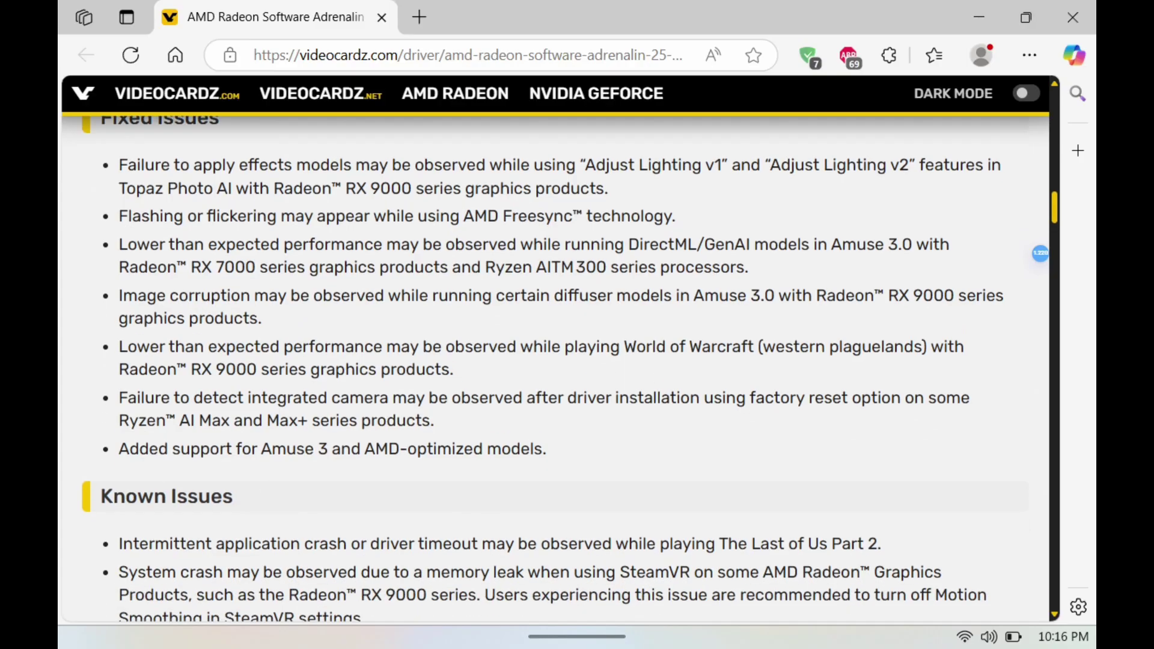
scroll(555, 366, down, 5)
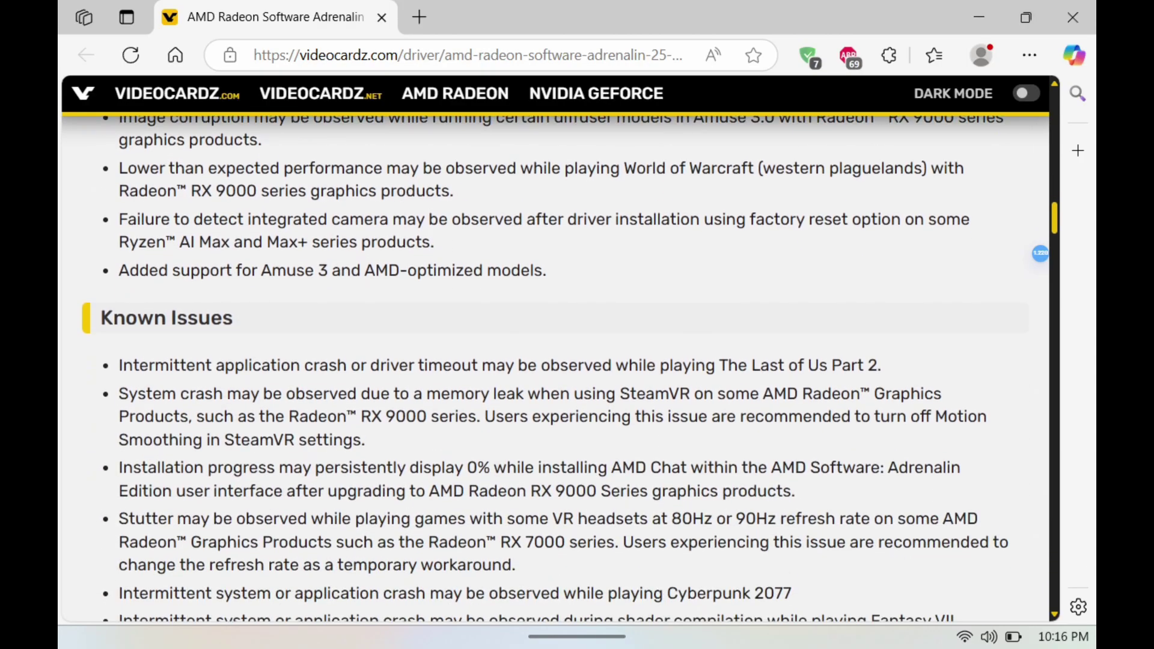
scroll(570, 369, down, 4)
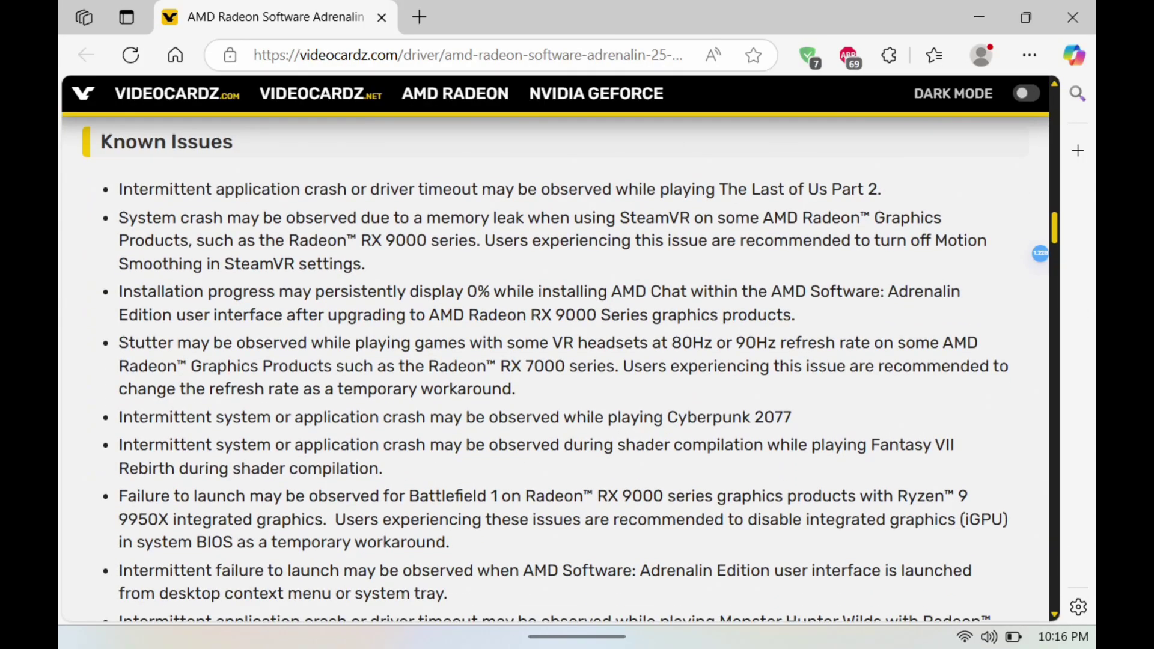
scroll(545, 372, down, 3)
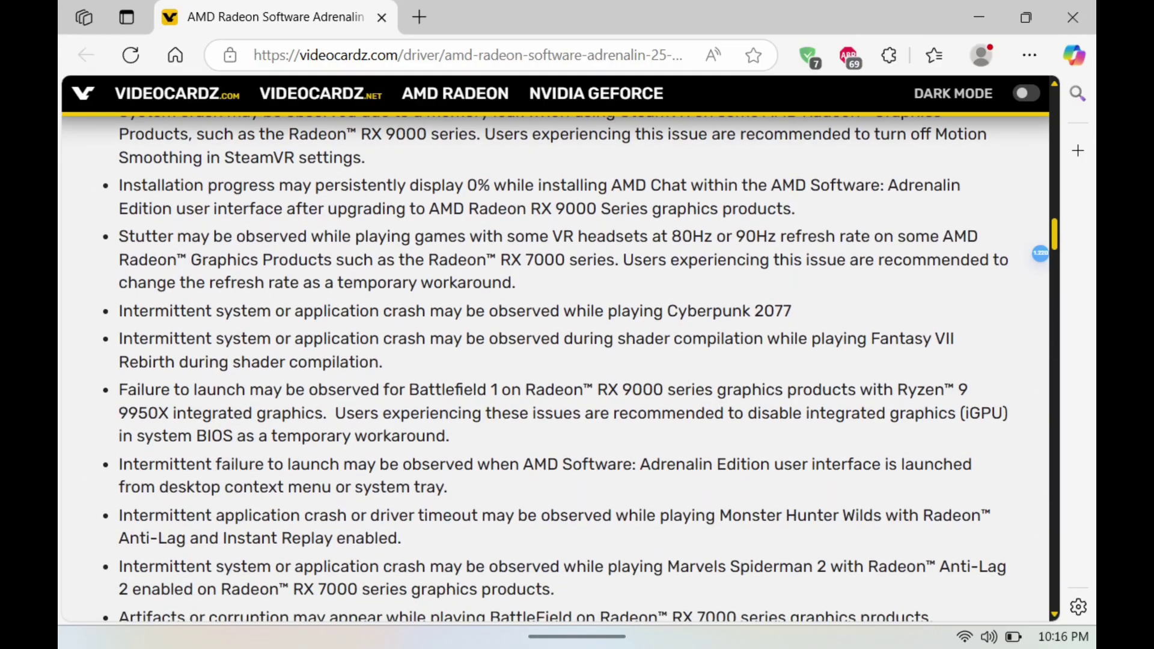
scroll(556, 368, down, 3)
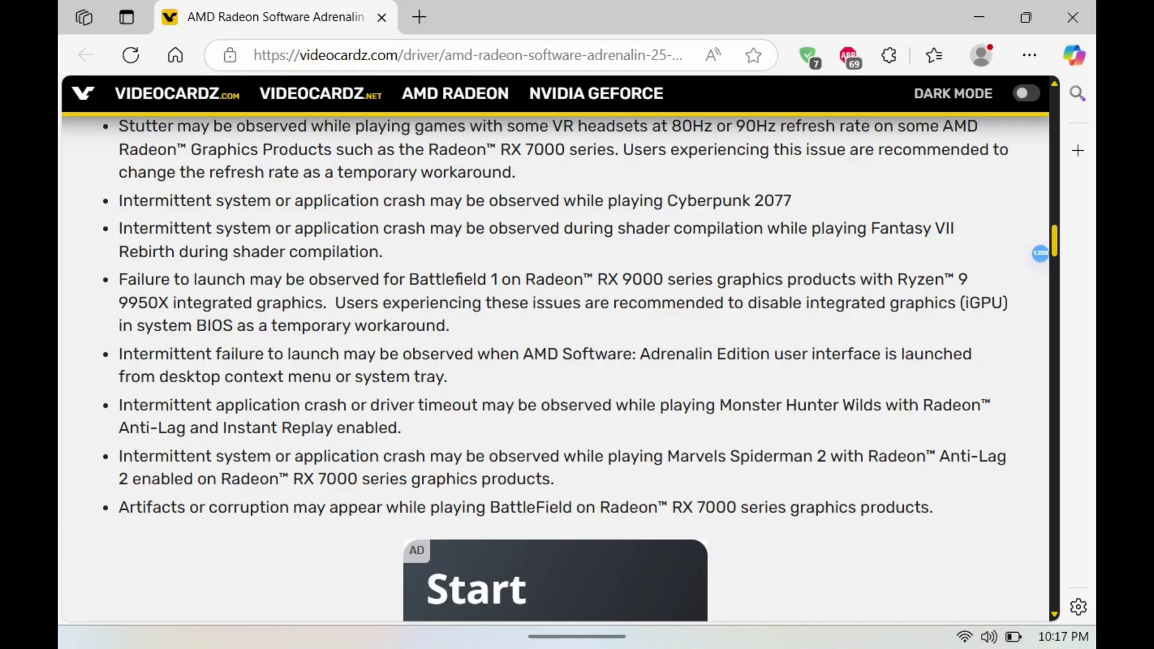
scroll(556, 368, down, 1)
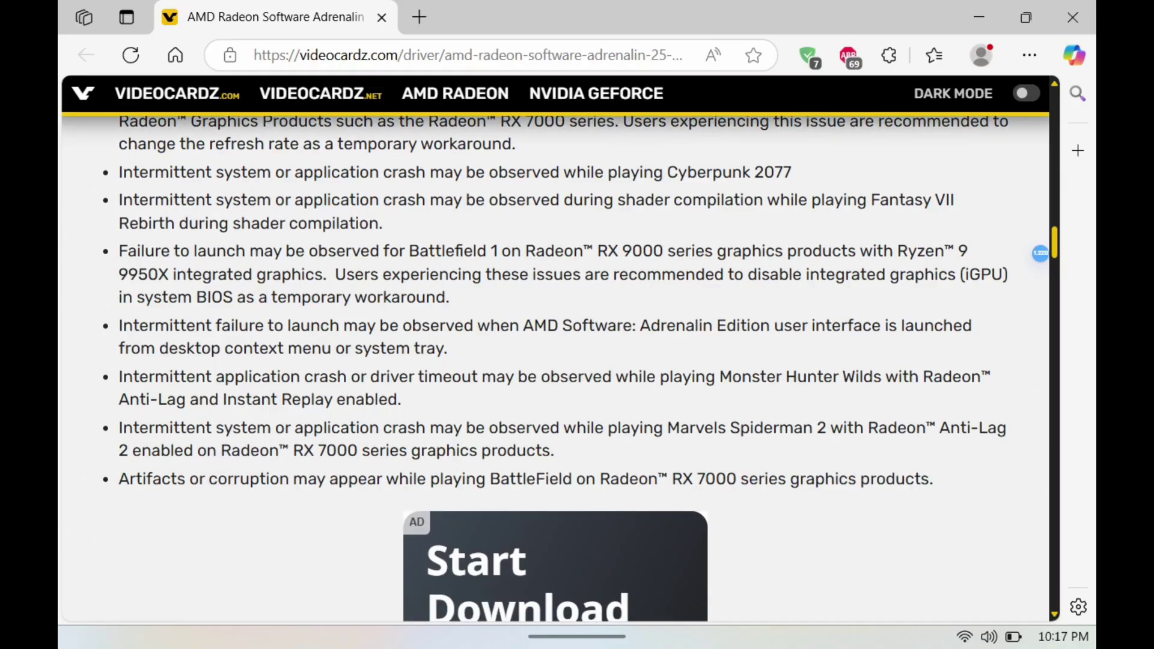
scroll(556, 368, down, 10)
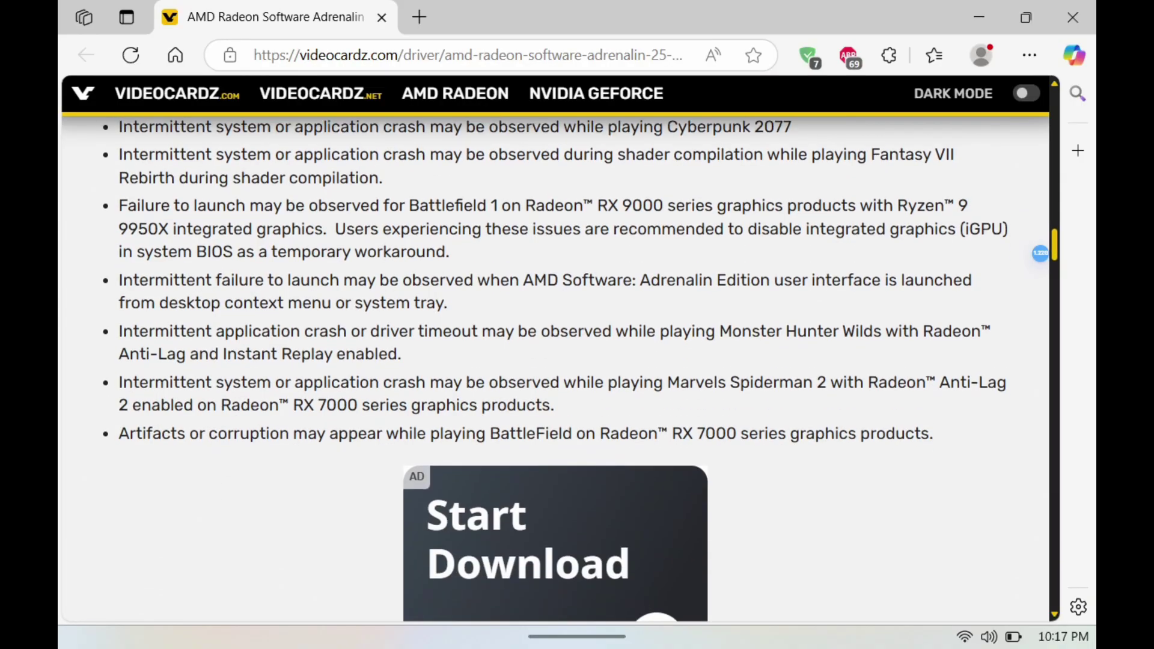
scroll(555, 368, down, 2)
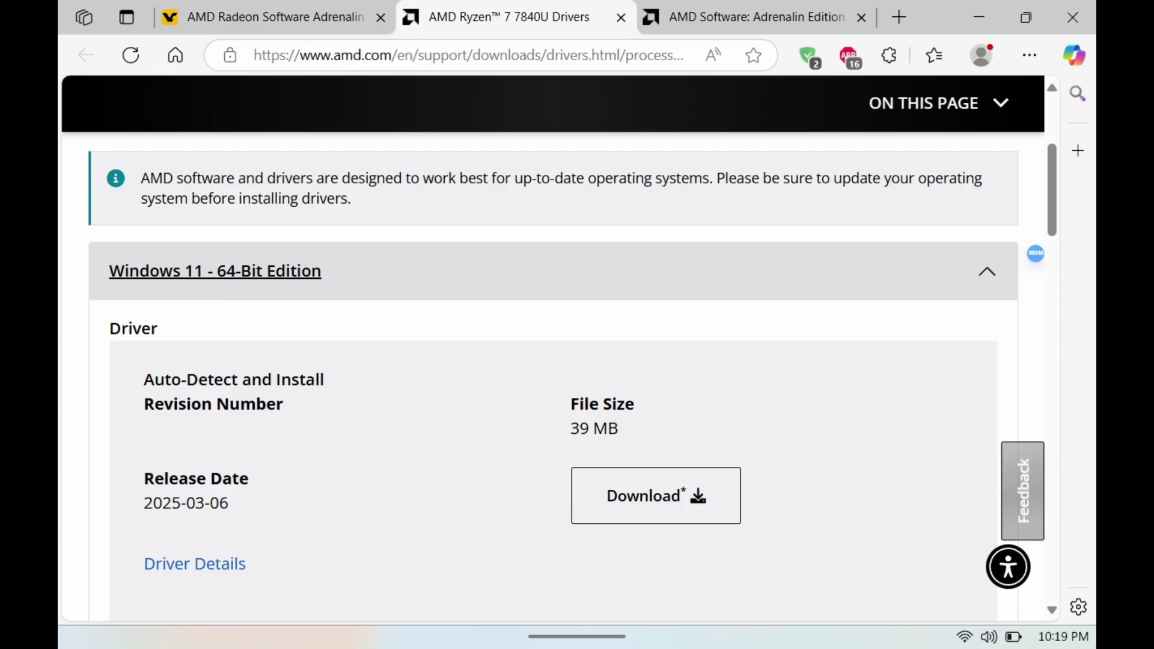
Download the Adrenalin 25.4.1 installer from AMD's drivers page, then minimise Edge to the desktop.
scroll(553, 361, down, 2)
scroll(553, 360, down, 3)
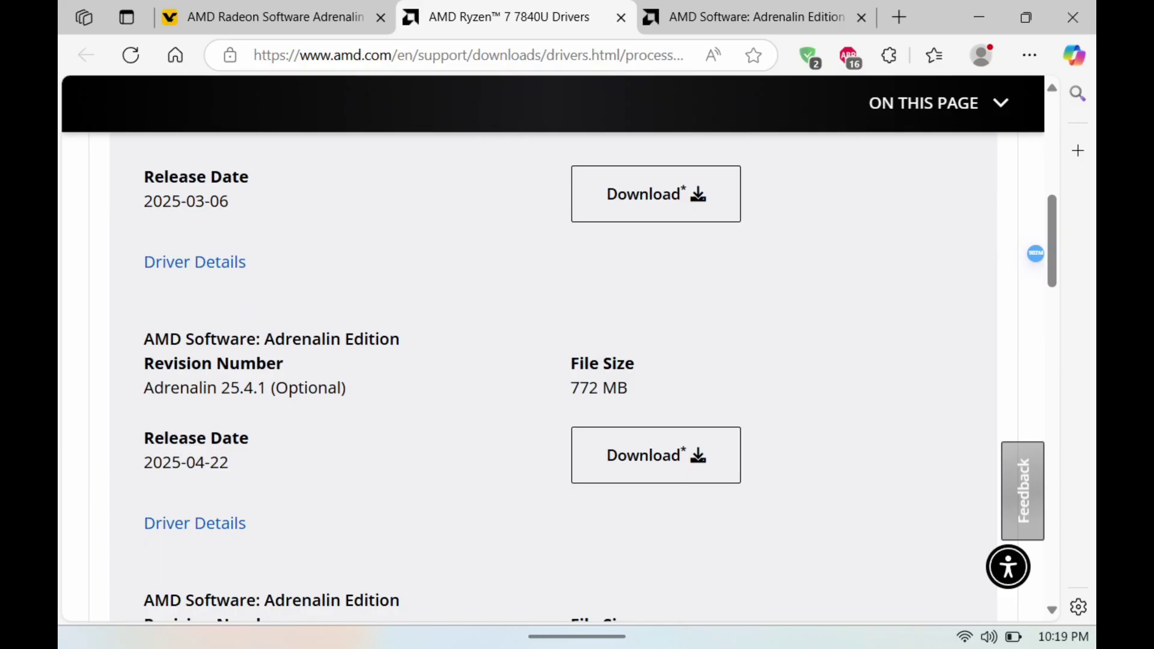
click(656, 455)
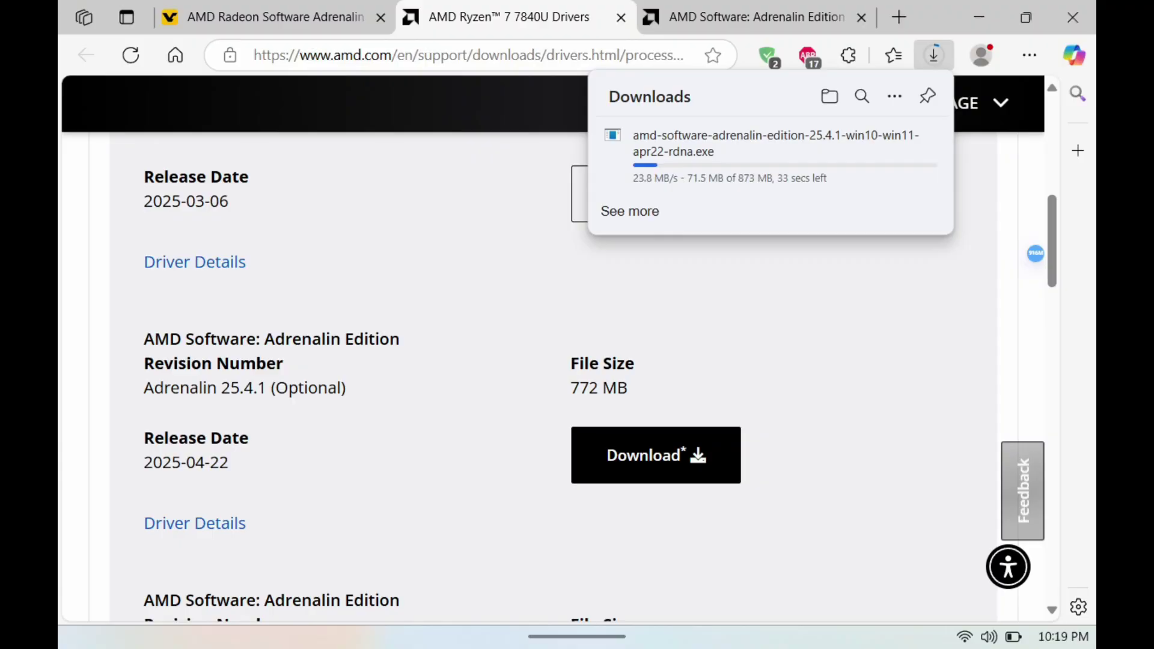
key(super+d)
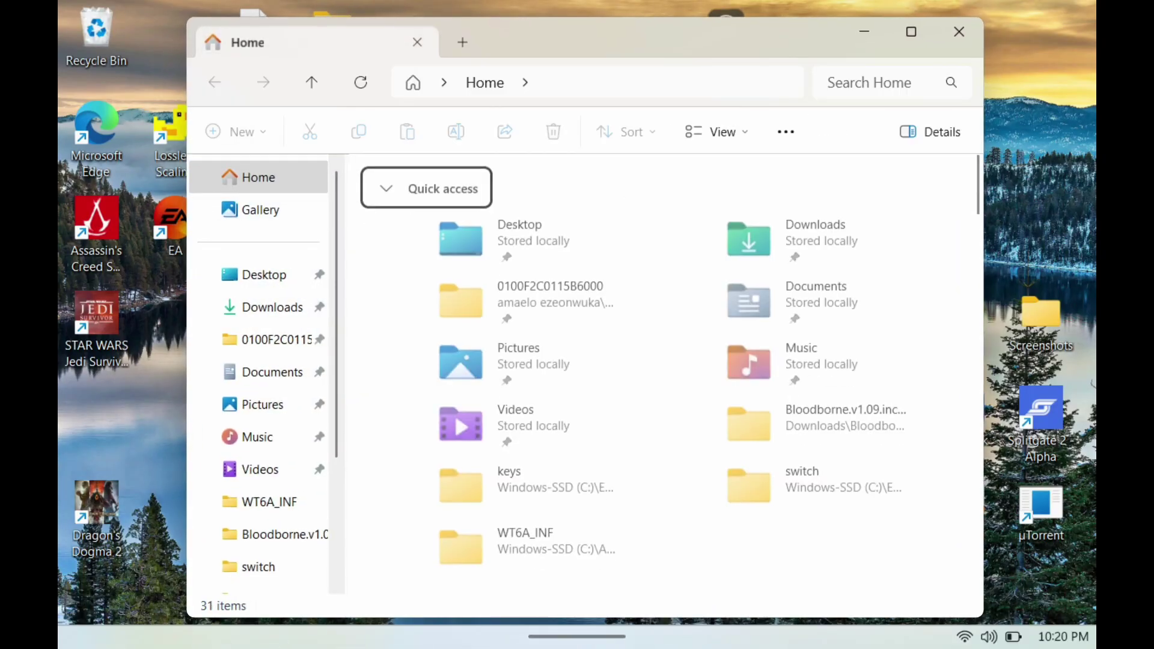
Run the 25.4.1 installer from the Downloads folder and move its Error 182 window aside.
click(272, 307)
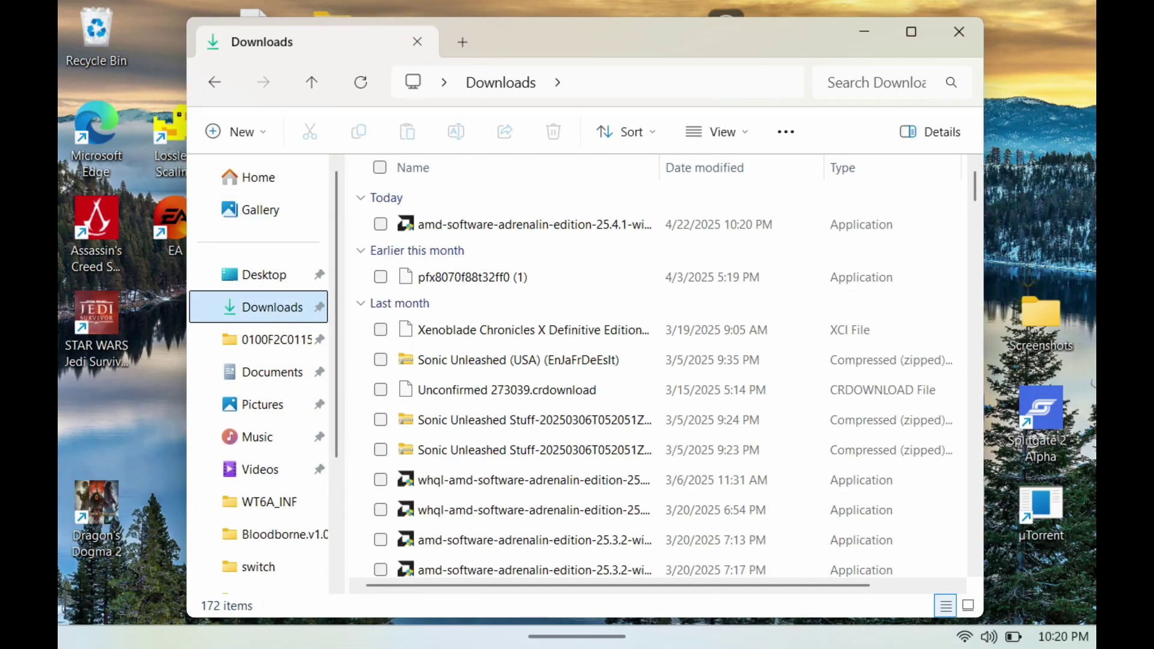
click(535, 225)
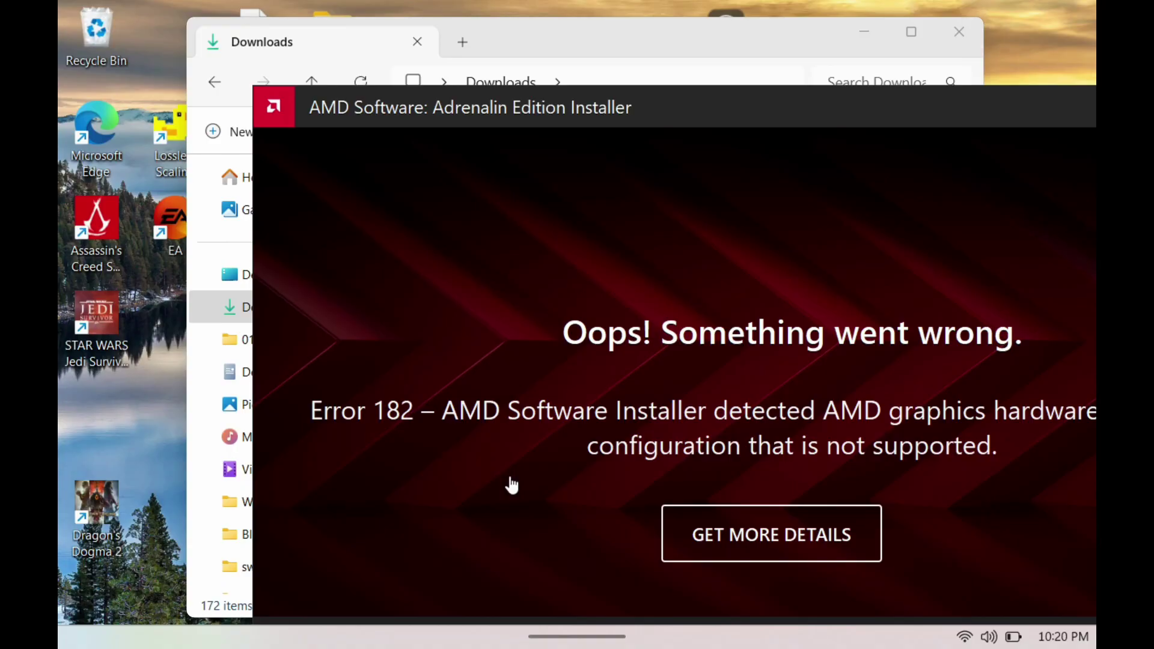
drag(511, 485, 670, 190)
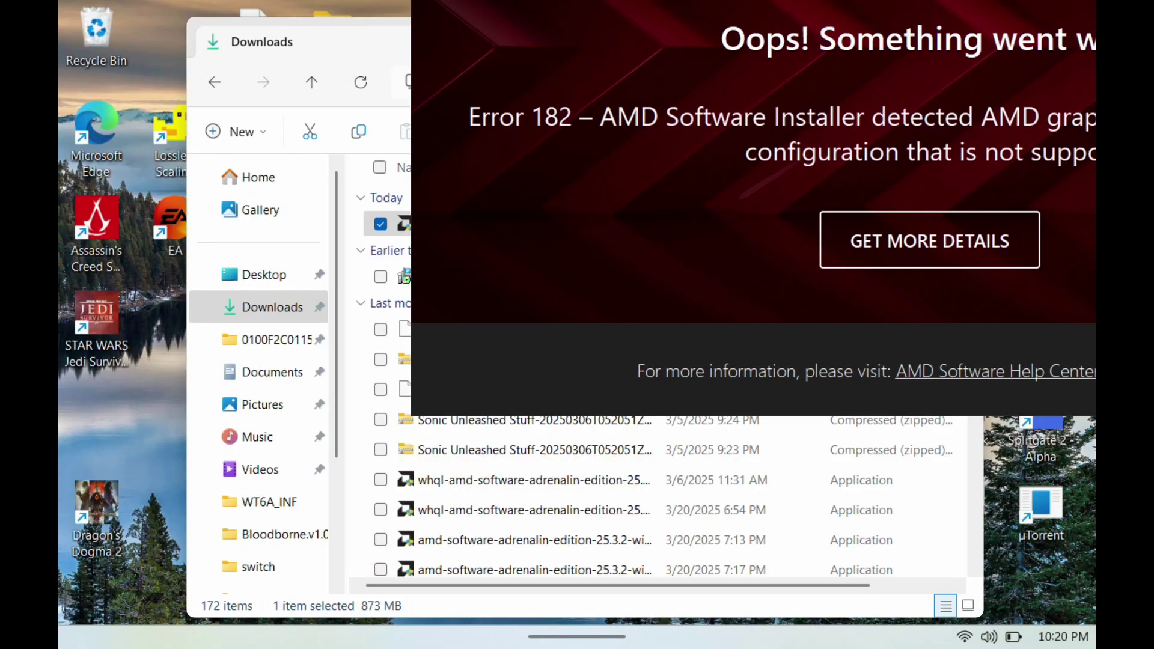
key(super+s)
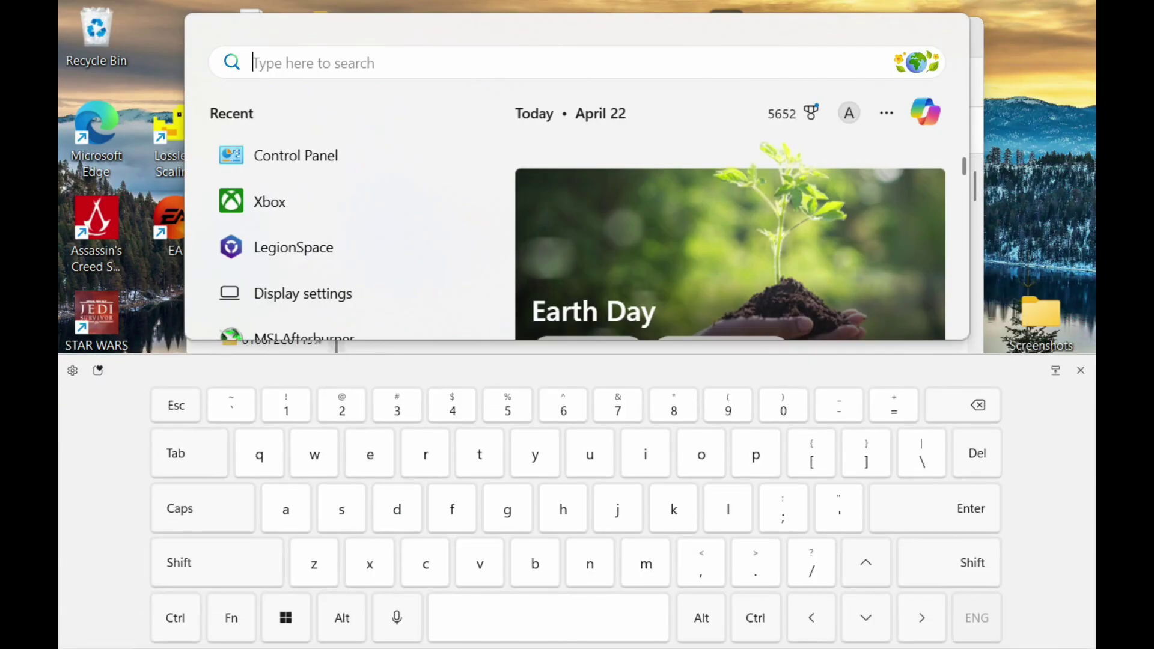
Open Device Manager and view AMD Radeon Graphics' driver: version 32.0.12026.1003, dated 12/12/2024.
text(device Manager)
key(Return)
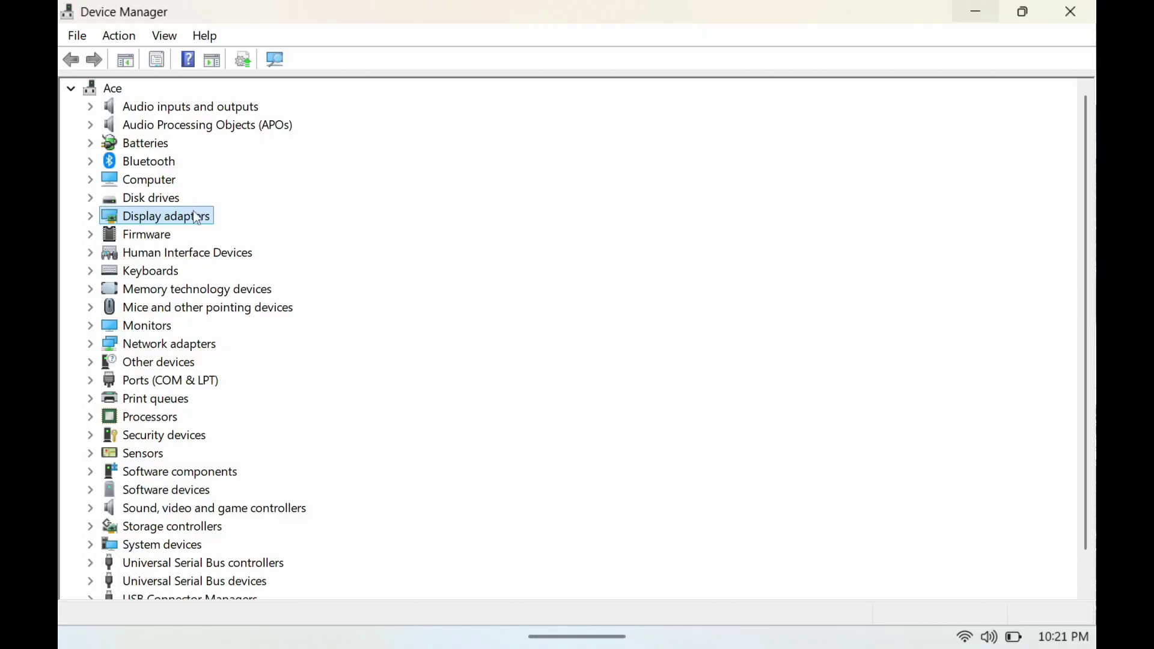
double_click(197, 217)
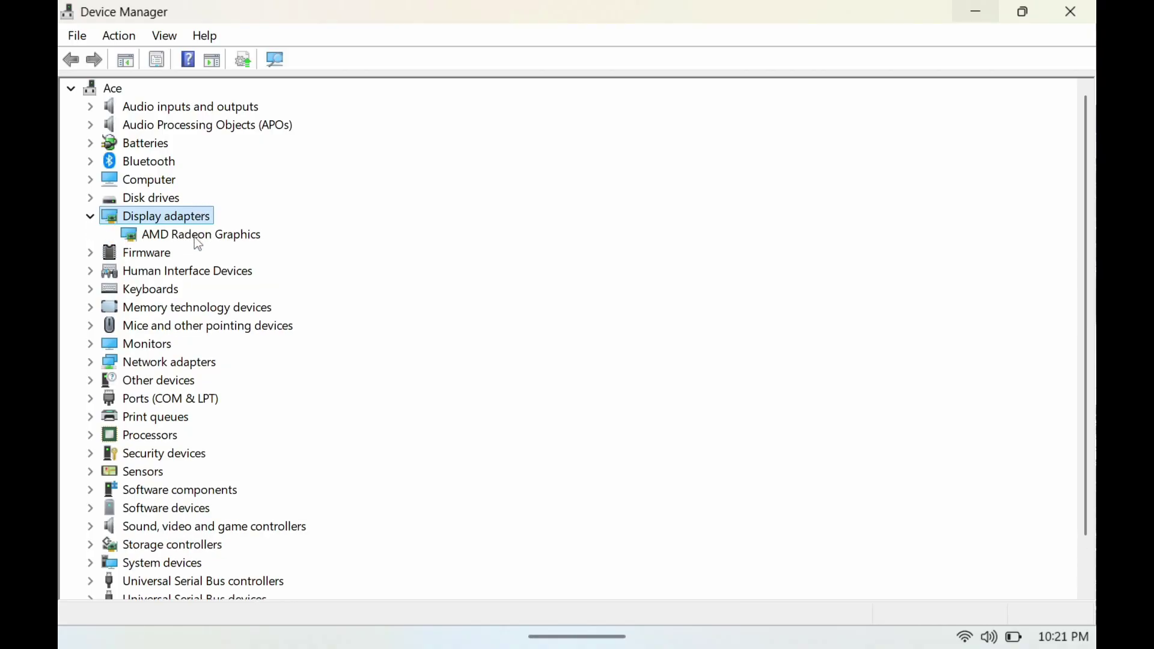
right_click(194, 236)
click(258, 359)
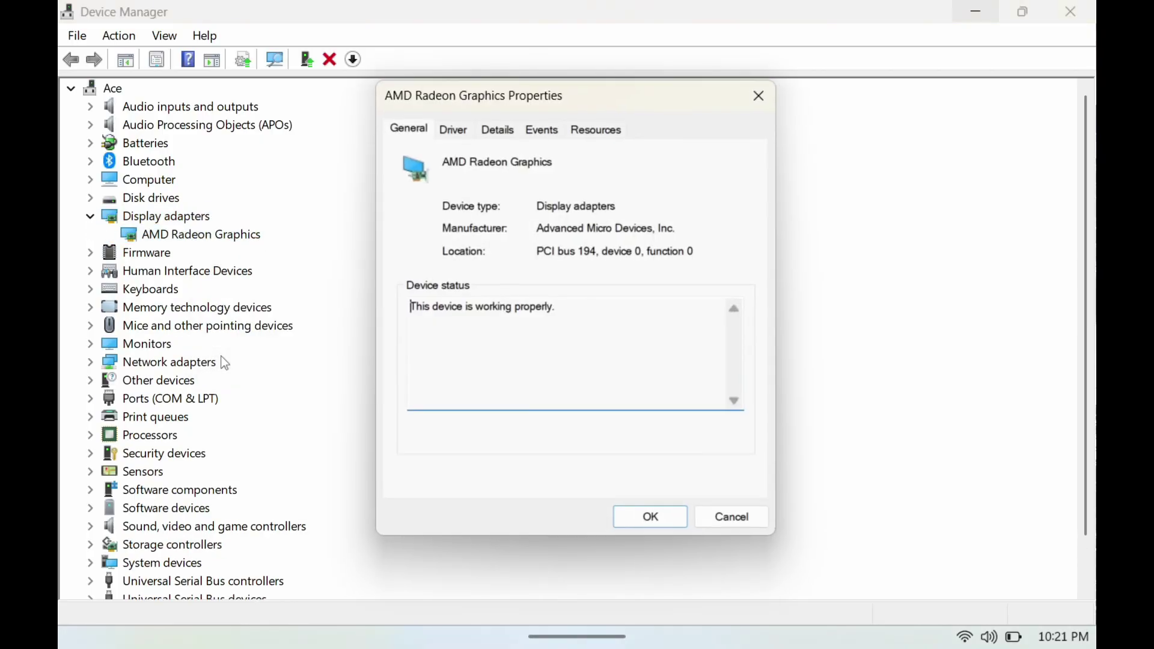
click(443, 129)
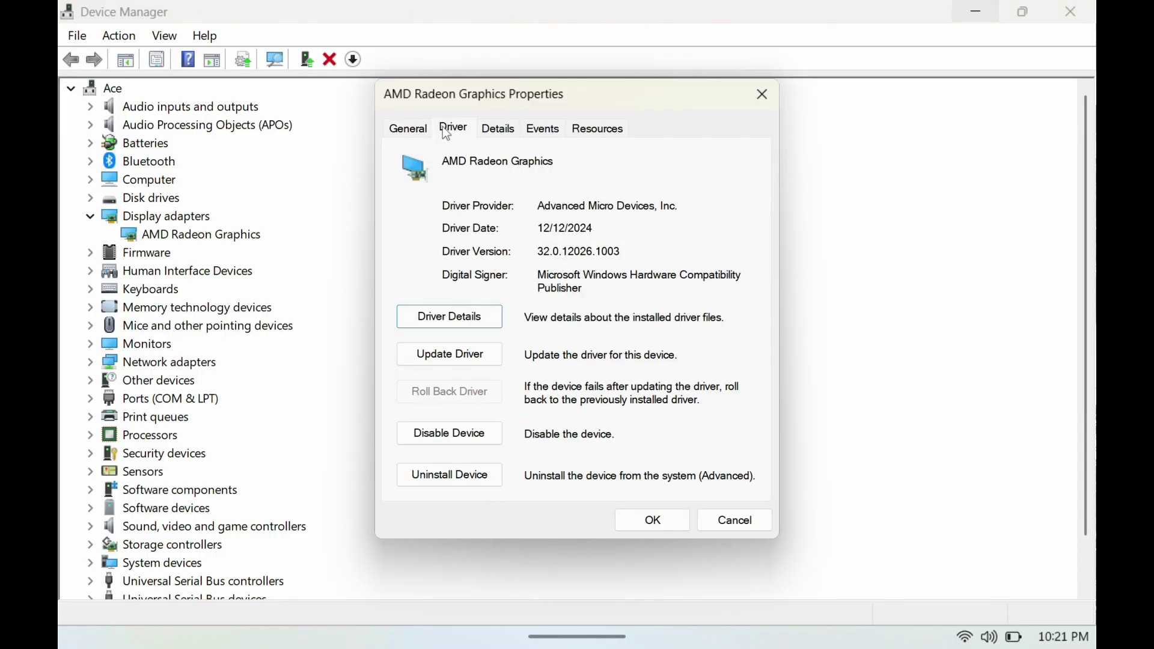
Update AMD Radeon Graphics' driver using Have Disk with WT6A_INF\u0414875.inf as the source.
click(448, 363)
click(496, 352)
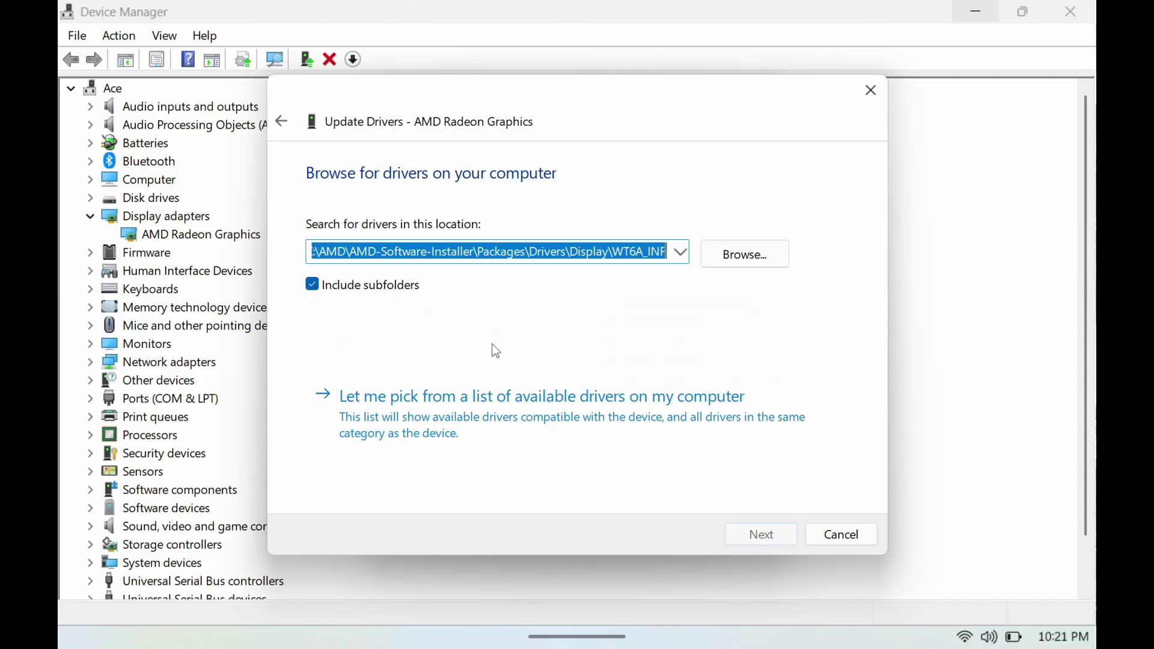
click(591, 405)
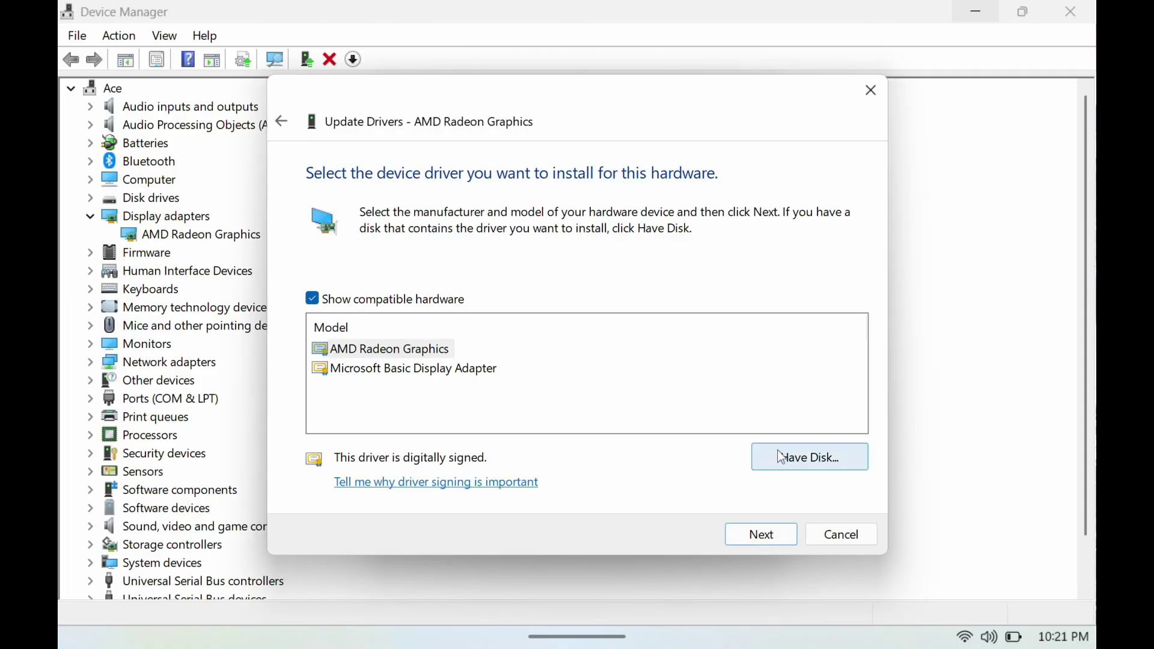
click(781, 455)
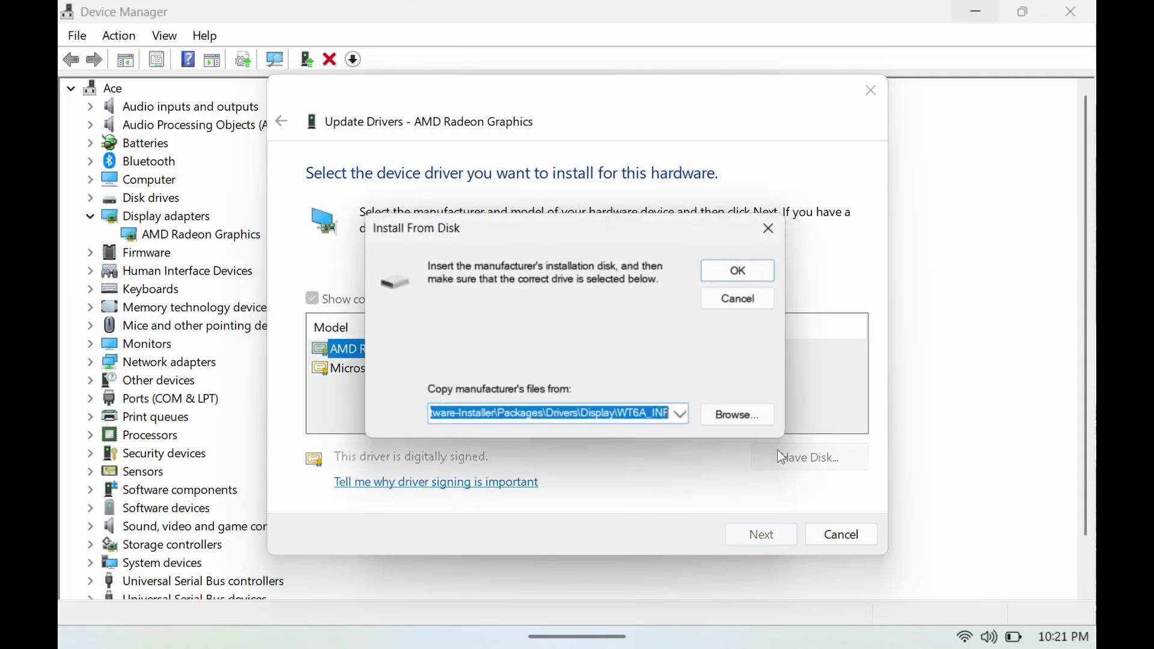
click(738, 421)
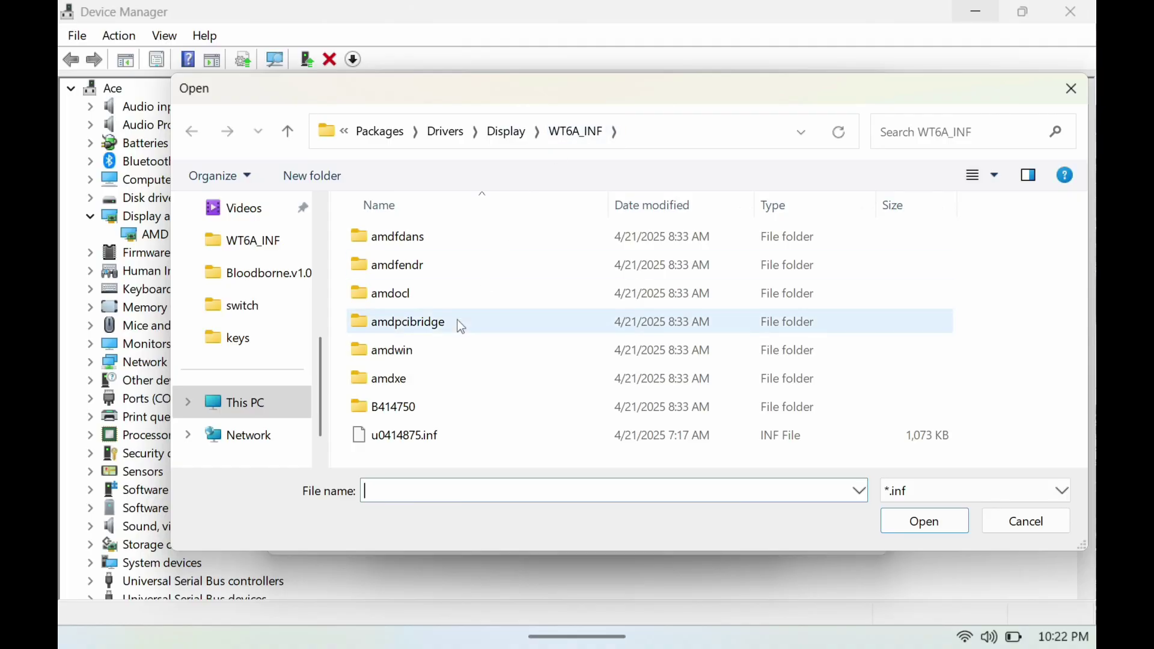
double_click(403, 436)
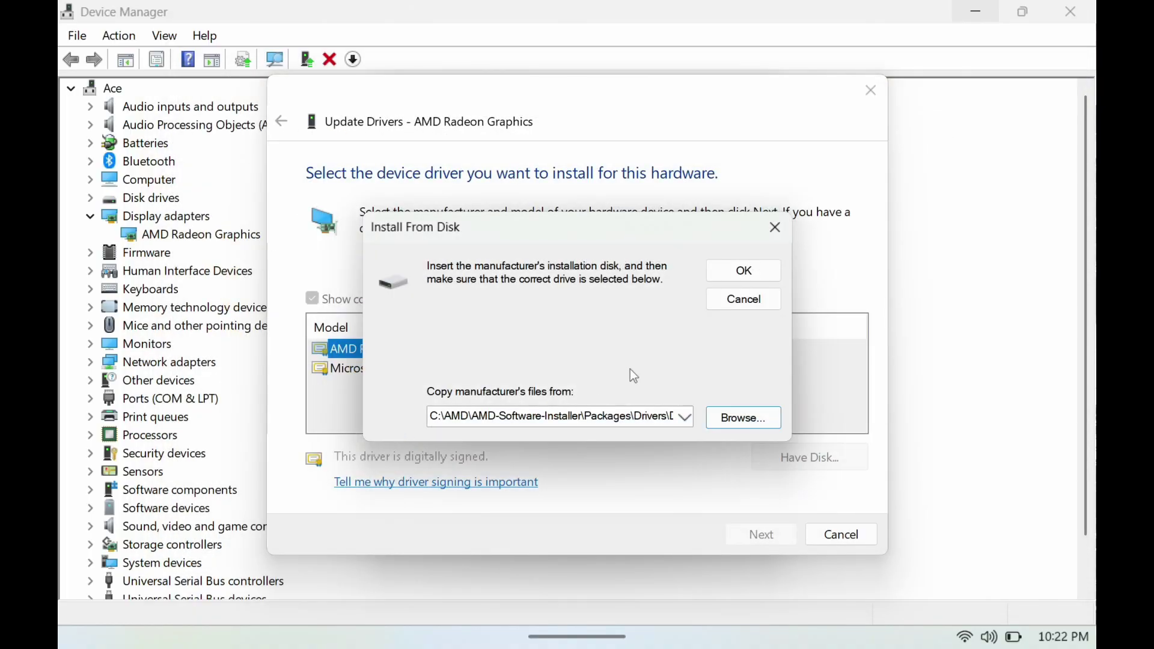
click(745, 277)
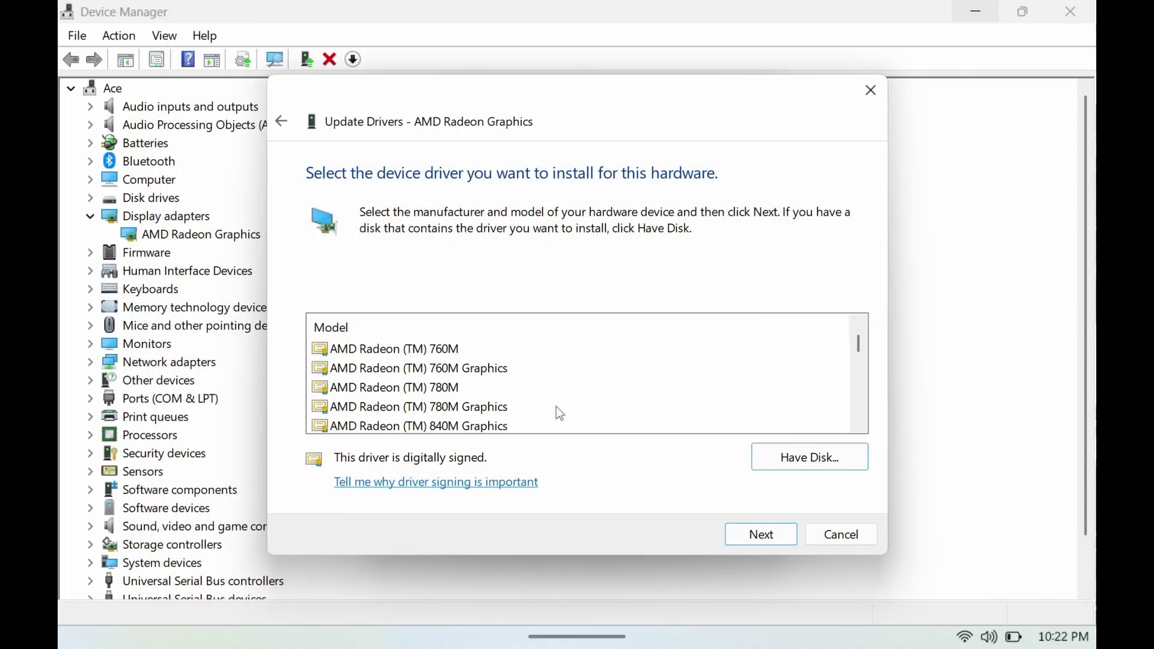
Install the AMD Radeon (TM) 780M Graphics model, accepting the compatibility warning.
click(469, 408)
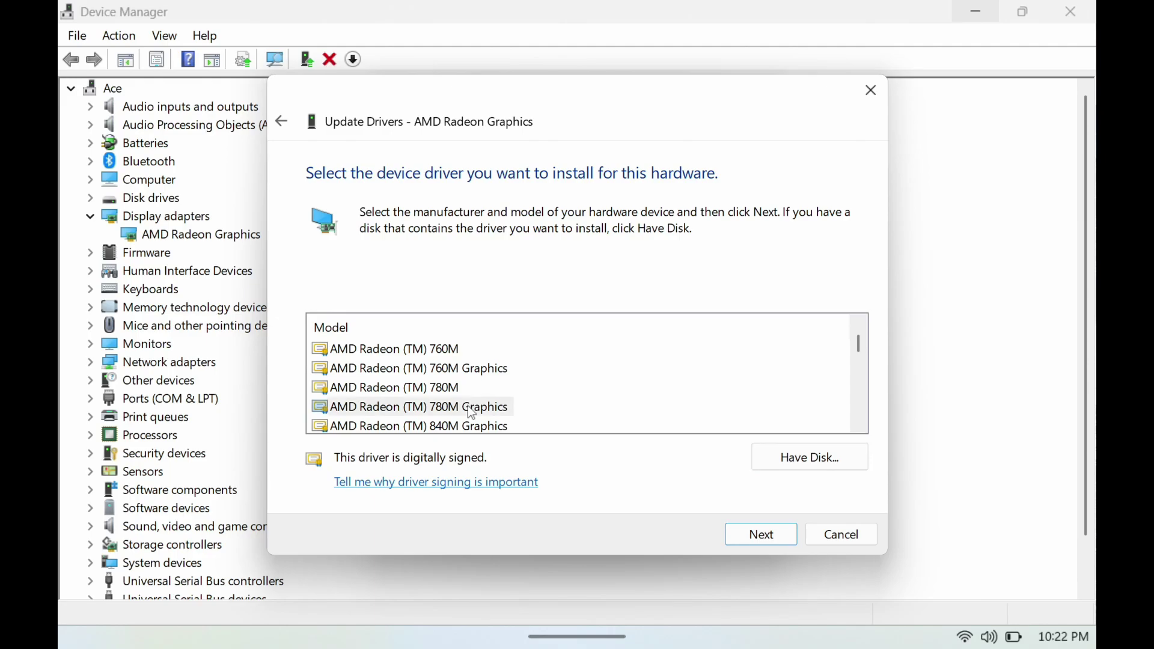
click(743, 534)
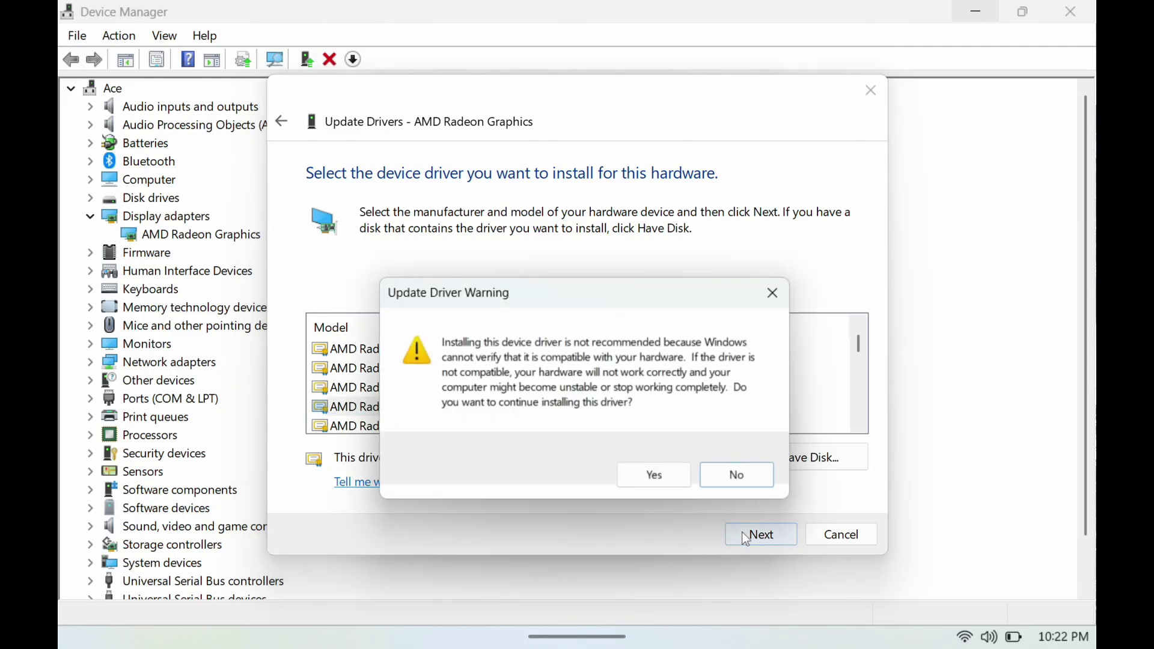
click(658, 478)
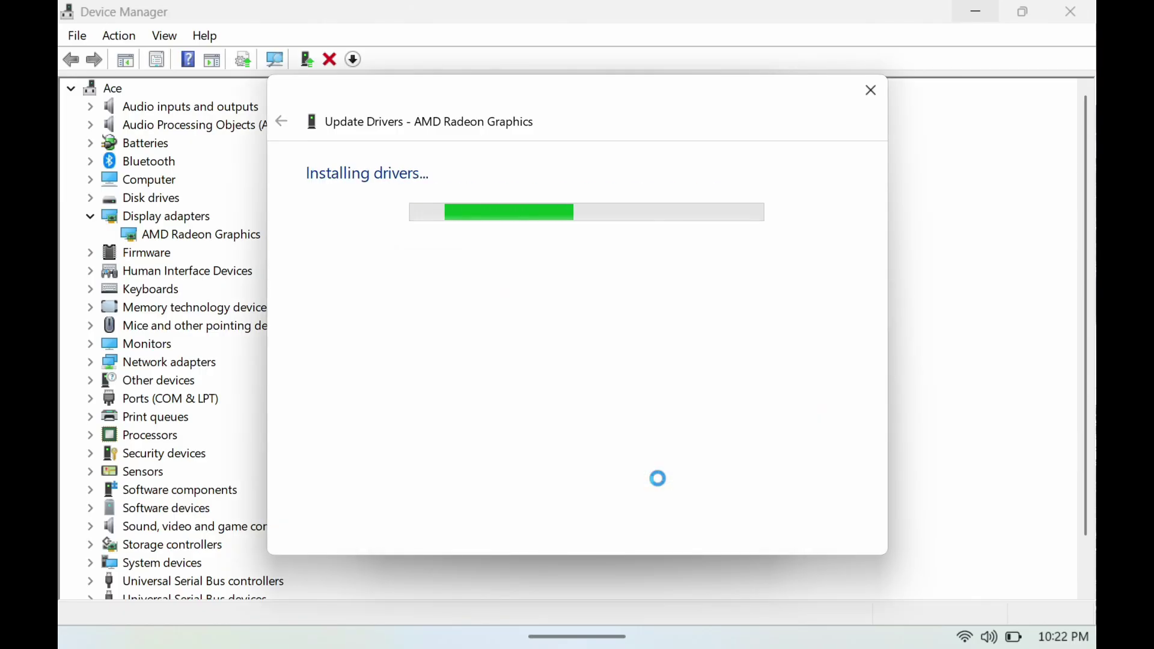